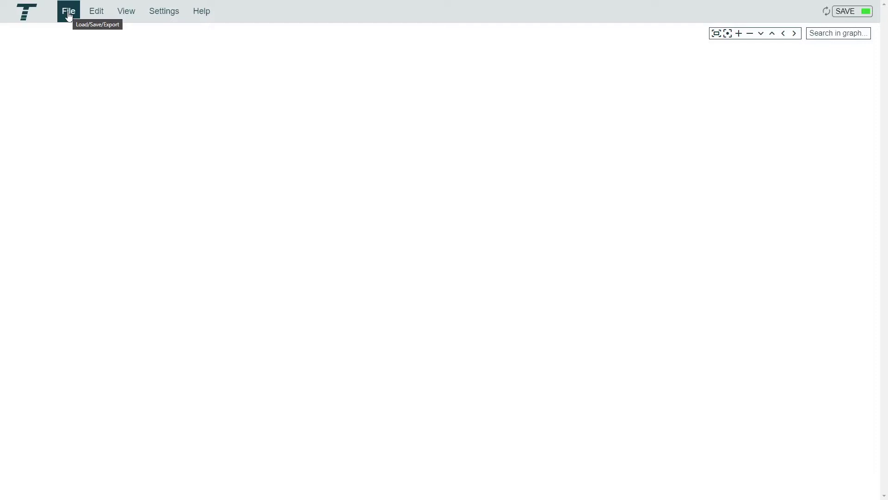
# Load the FIBO ontology example graph from the bundled examples
pyautogui.click(69, 12)
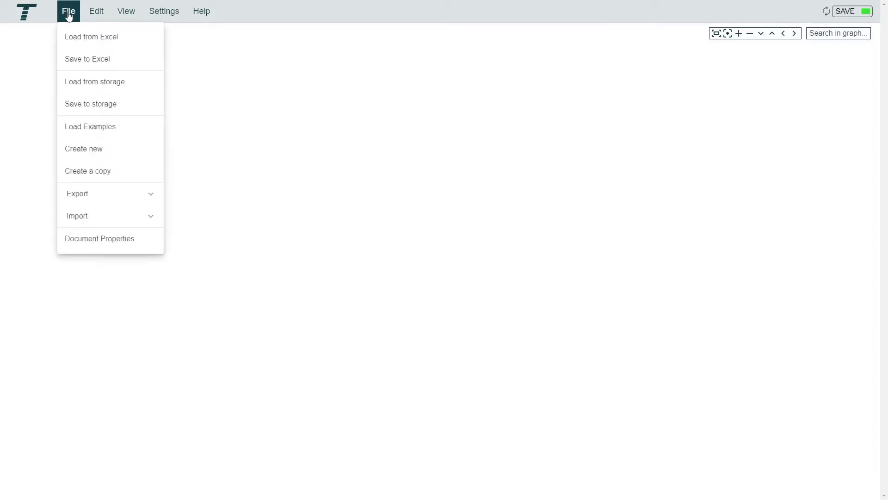
pyautogui.click(104, 129)
pyautogui.click(298, 94)
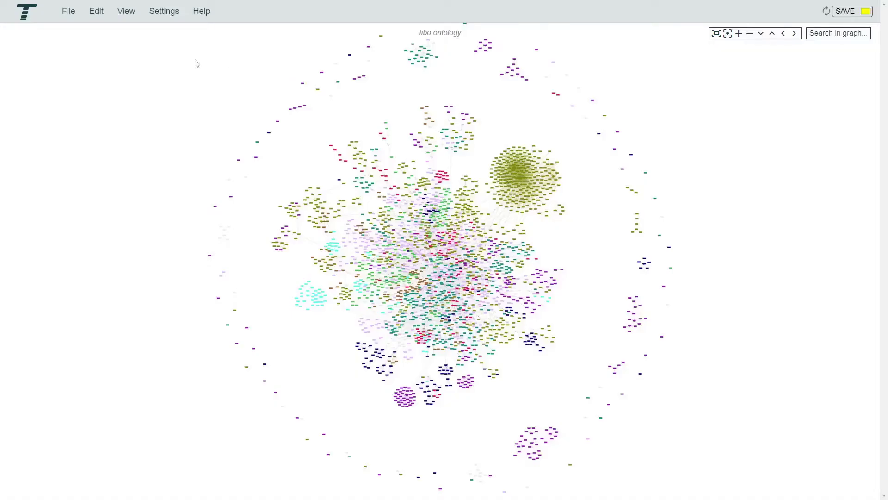
# Review the FIBO document's properties and close the dialog
pyautogui.click(66, 14)
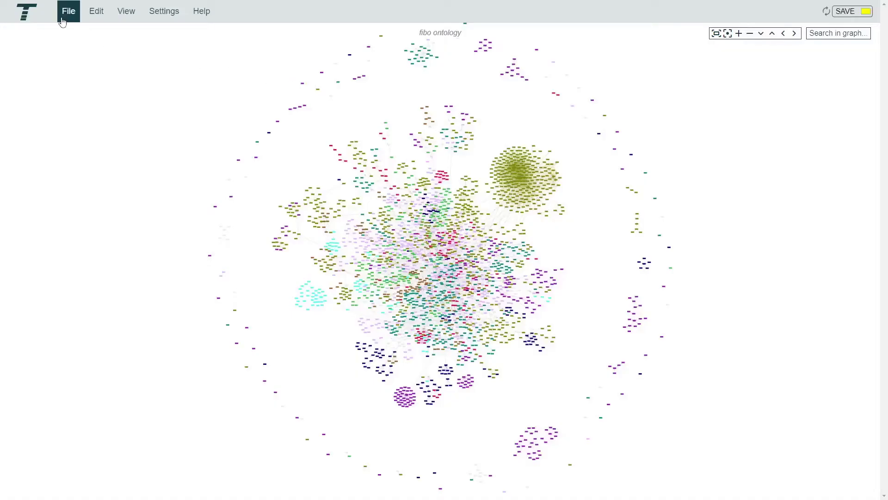
pyautogui.click(89, 240)
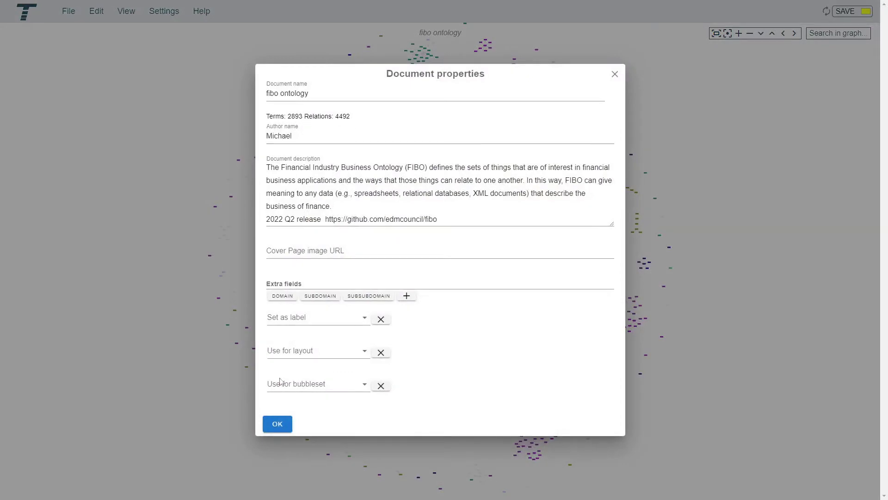
pyautogui.click(278, 424)
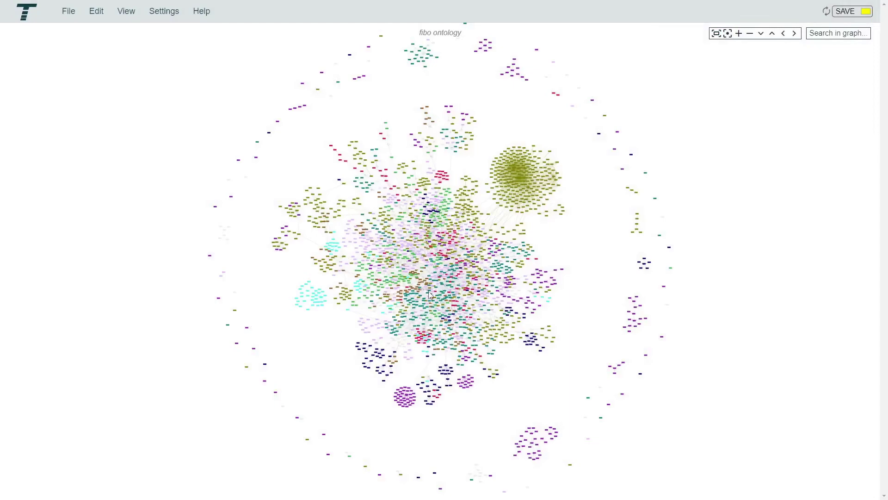
# Zoom into the graph, search for 'bank', and open the bank term's details
pyautogui.scroll(10, 429, 295)
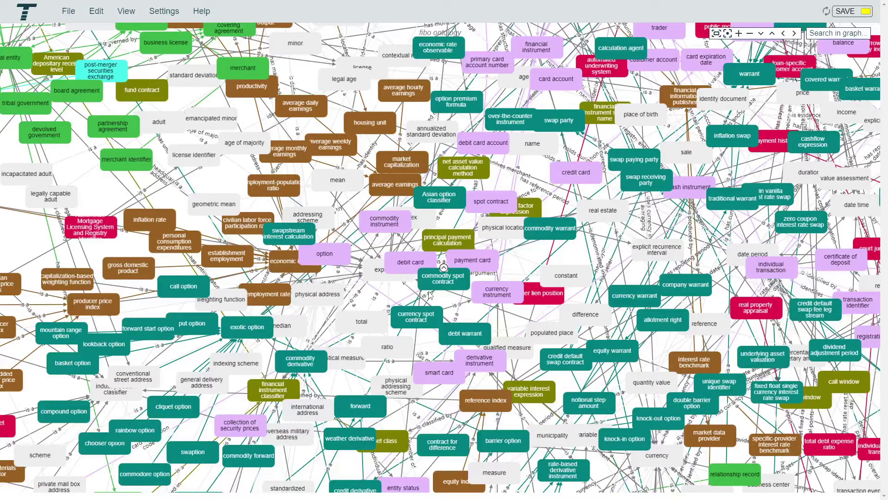
pyautogui.click(840, 33)
pyautogui.write('bank')
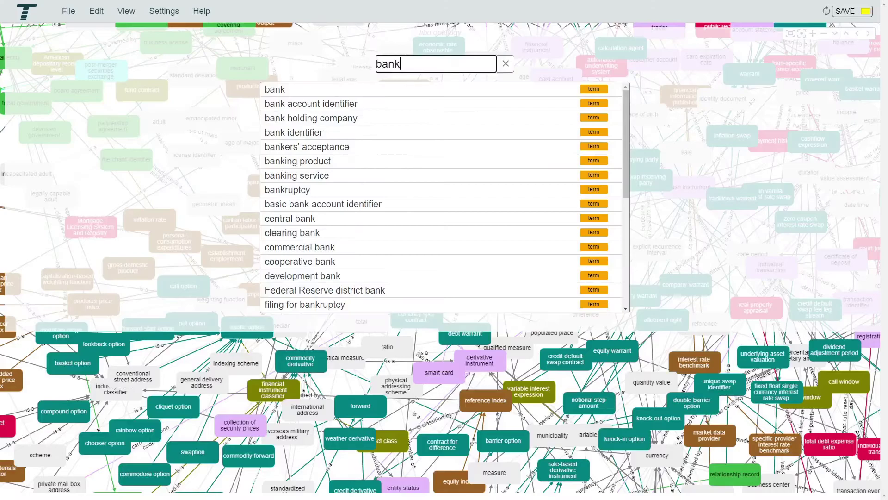
pyautogui.click(532, 94)
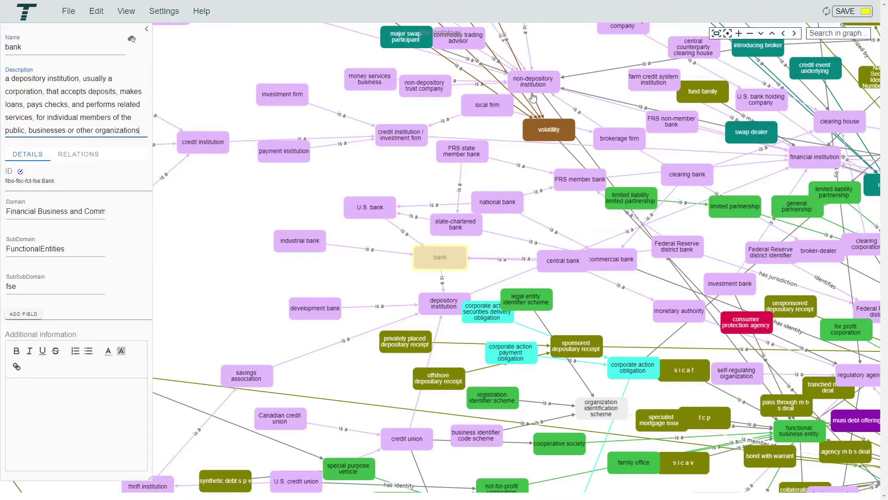
pyautogui.moveTo(456, 266)
# List bank's relations and dim everything except bank and its five related terms
pyautogui.click(72, 156)
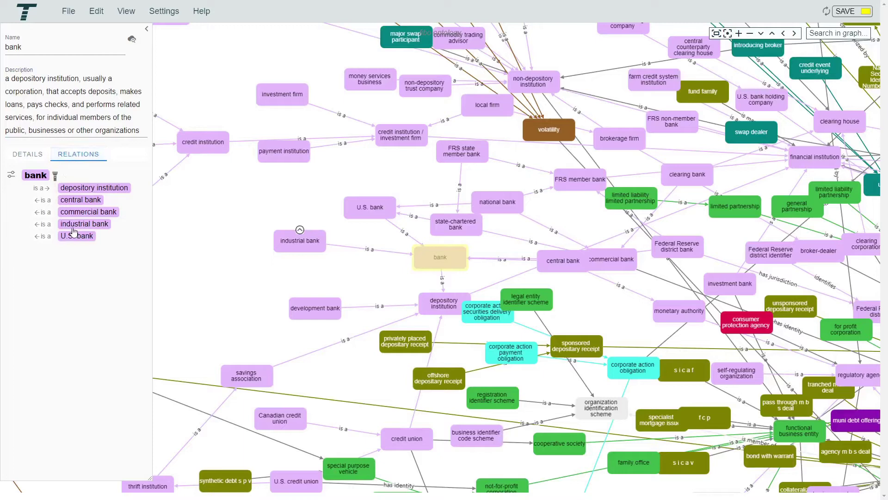
pyautogui.moveTo(81, 192)
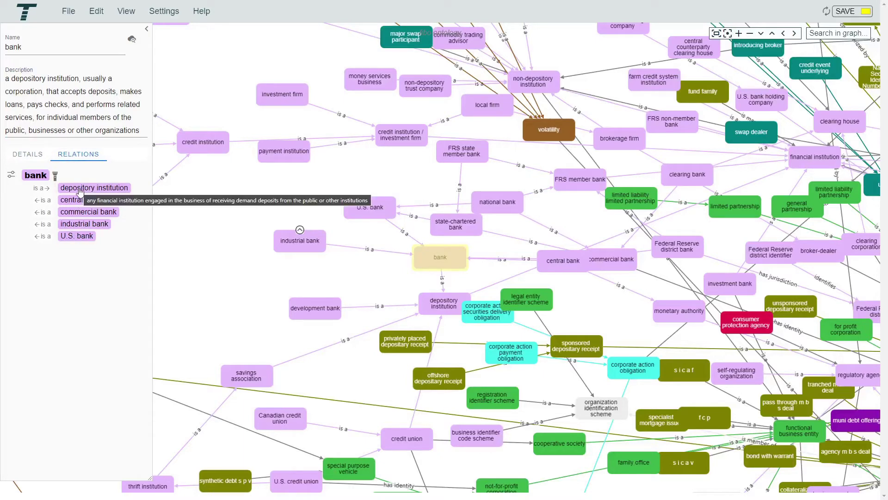
pyautogui.click(55, 176)
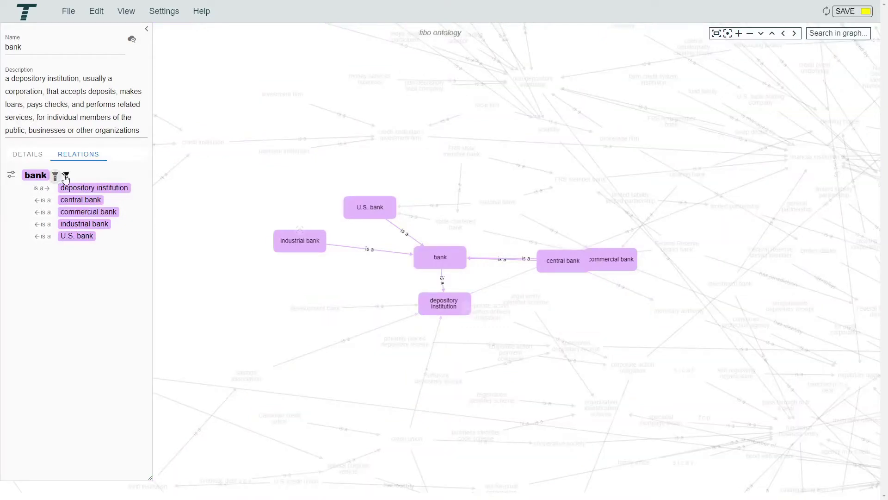
# Clear the filter and go from depository institution up to financial institution
pyautogui.click(66, 177)
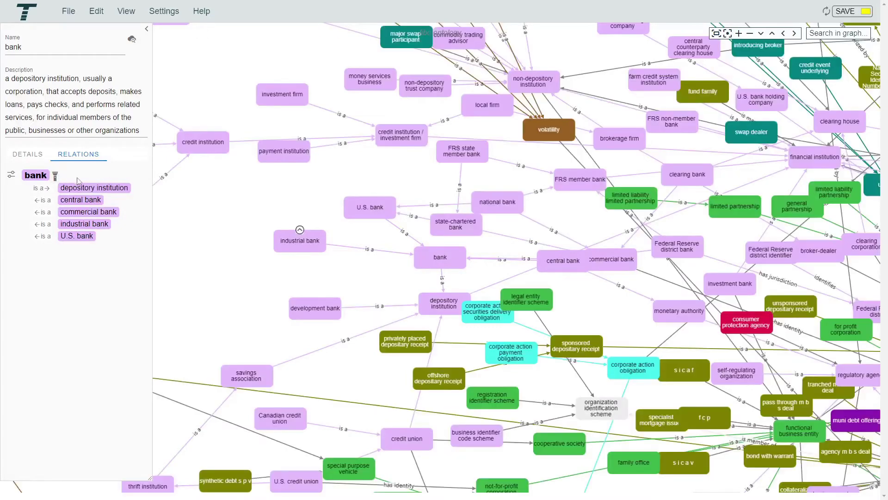
pyautogui.click(102, 189)
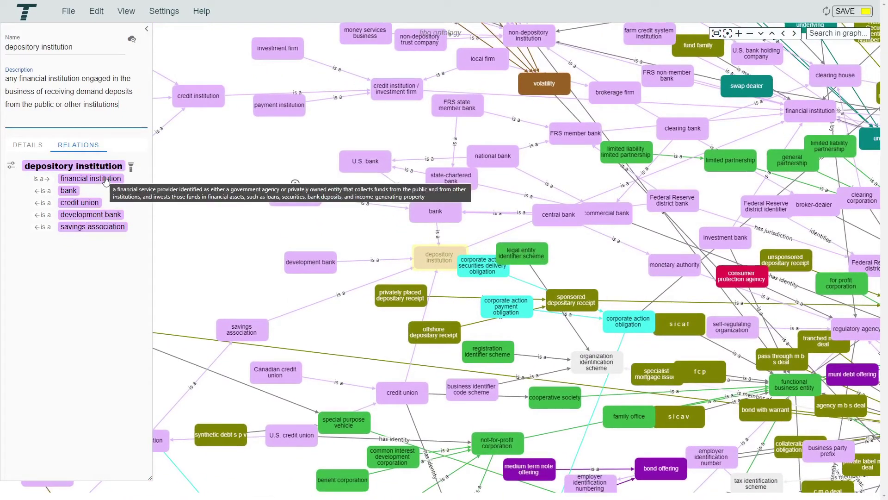
pyautogui.click(106, 180)
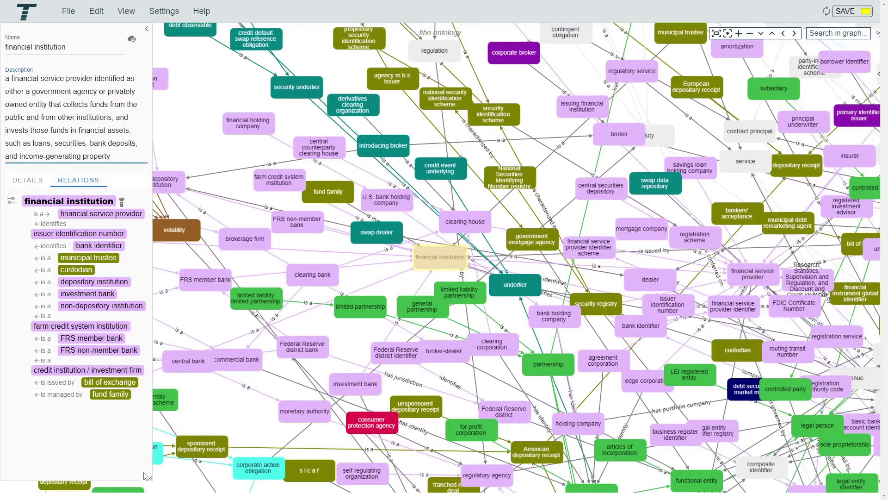
# Widen the details panel and toggle relation name, direction and outgoer display before restoring the list
pyautogui.moveTo(151, 478); pyautogui.dragTo(245, 478)
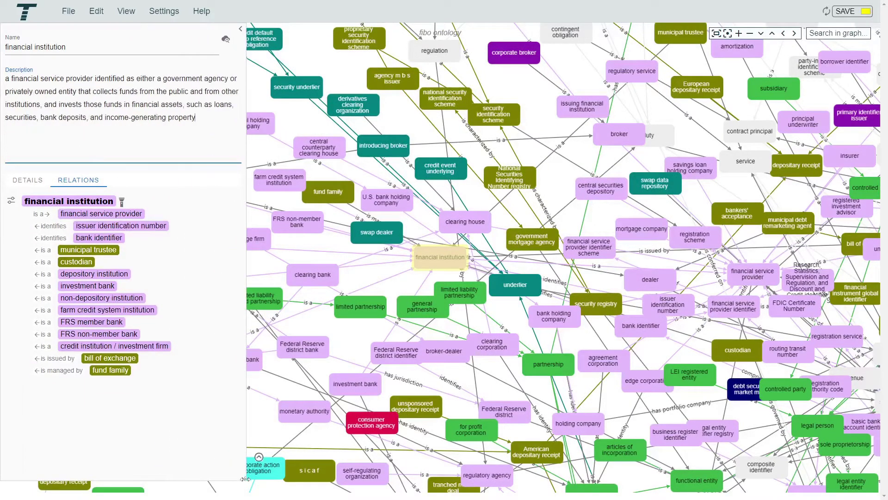
pyautogui.click(11, 200)
pyautogui.click(25, 197)
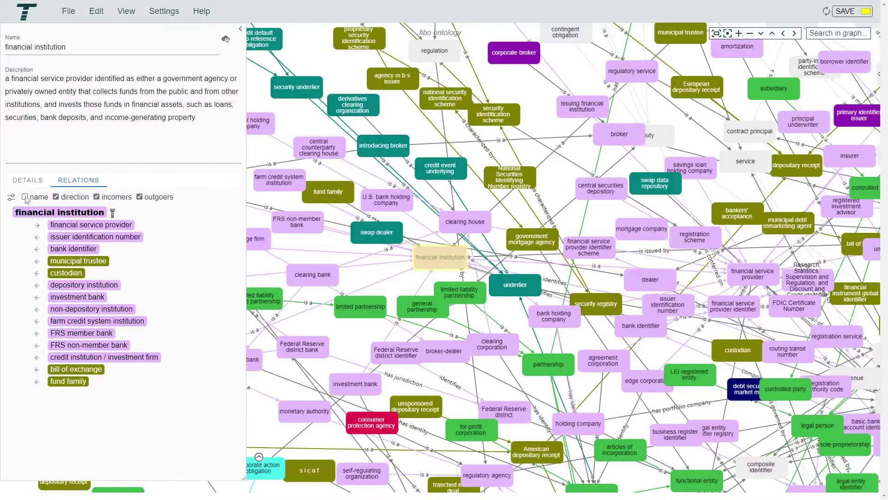
pyautogui.click(56, 197)
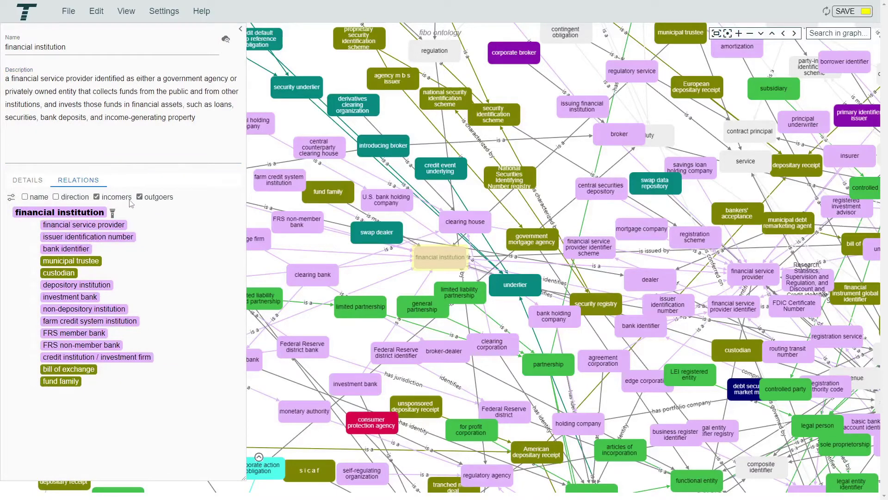
pyautogui.click(140, 197)
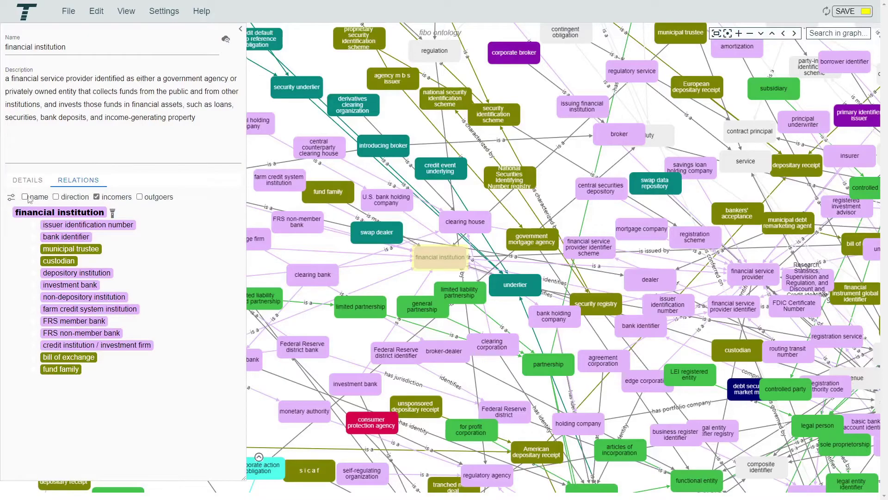
pyautogui.click(25, 196)
pyautogui.click(440, 254)
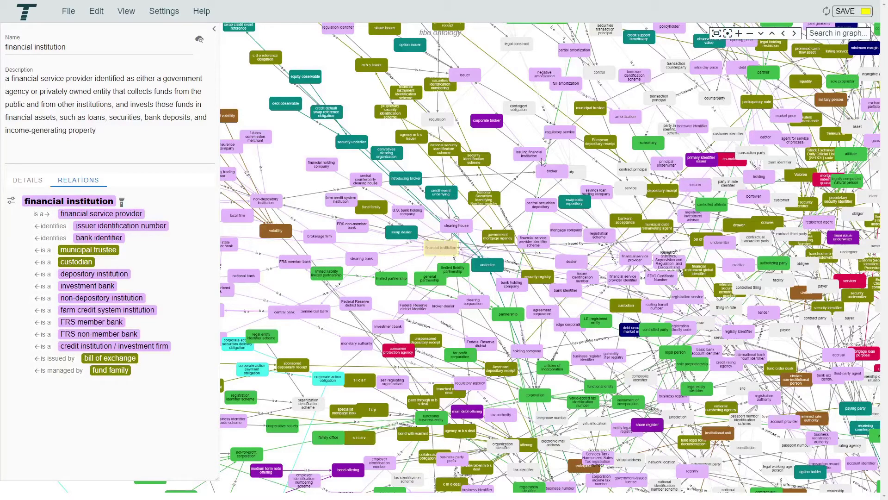
# Re-centre, zoom and shift the view, then fit the entire ontology graph on screen
pyautogui.click(729, 33)
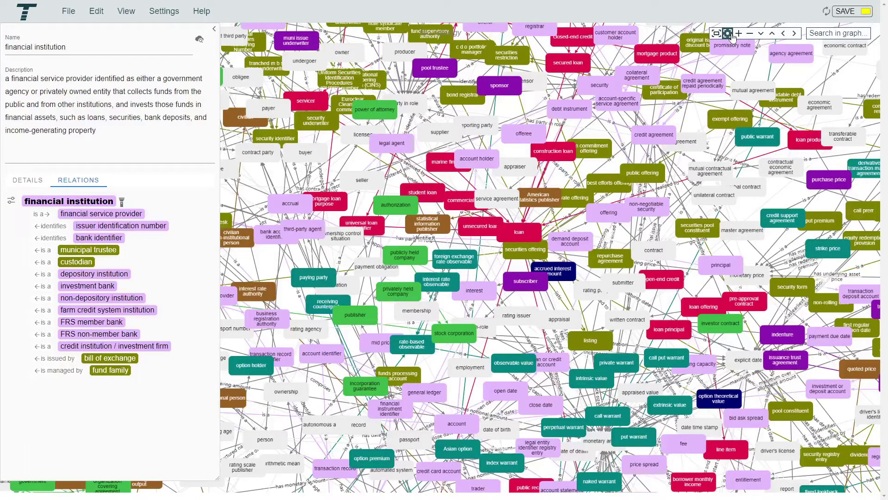
pyautogui.click(749, 33)
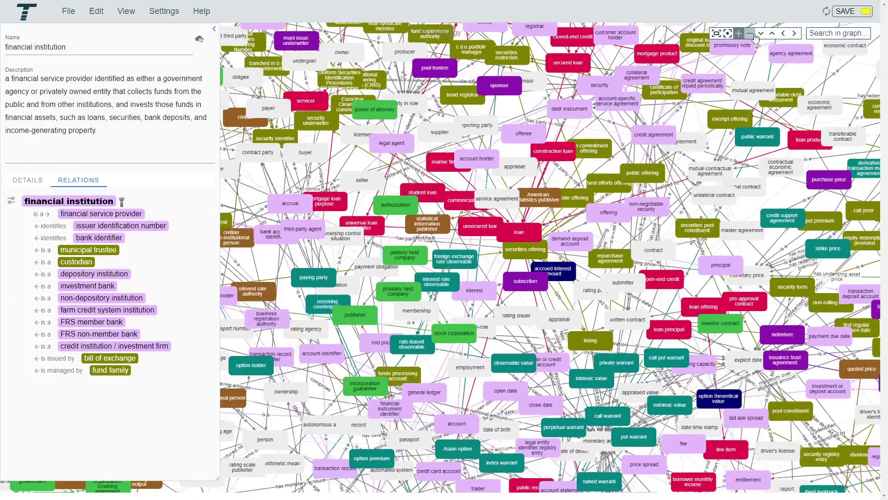
pyautogui.click(771, 33)
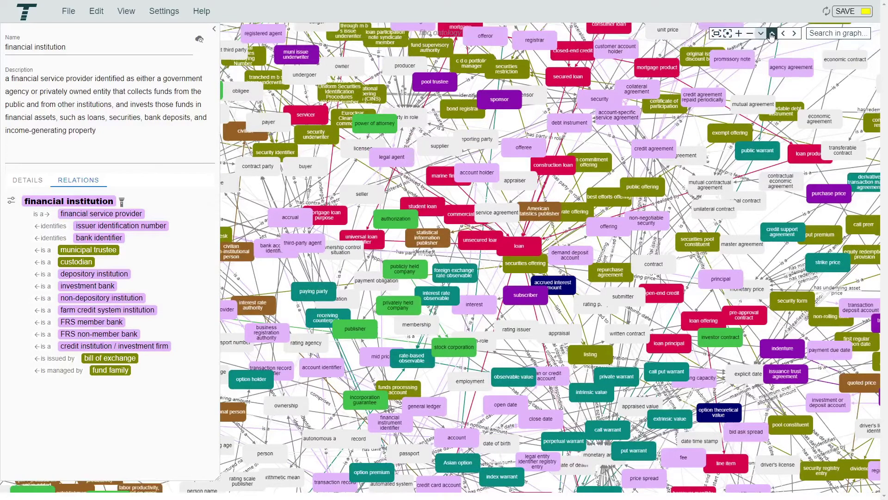
pyautogui.click(771, 35)
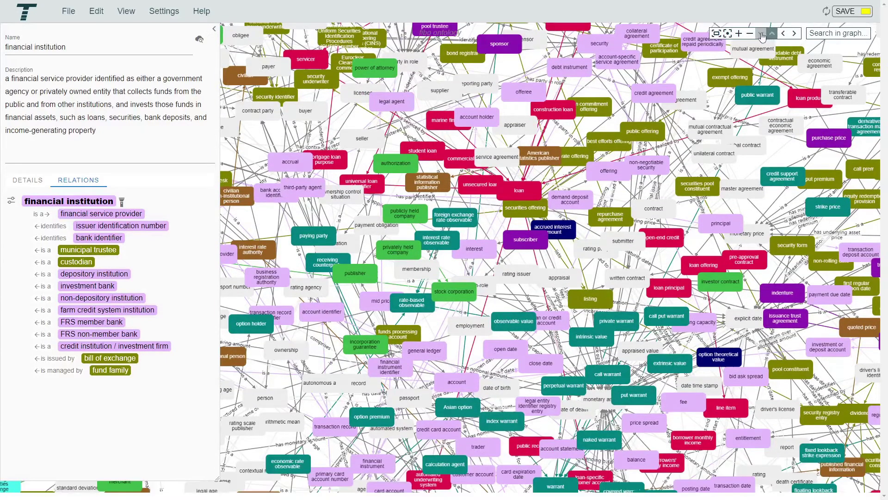
pyautogui.click(716, 35)
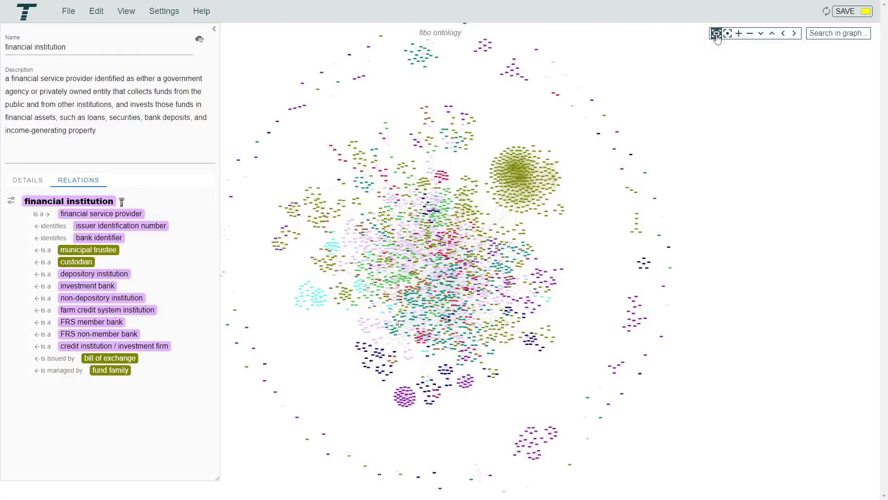
# Deselect financial institution and open the Filters/Selects right sidebar
pyautogui.click(692, 133)
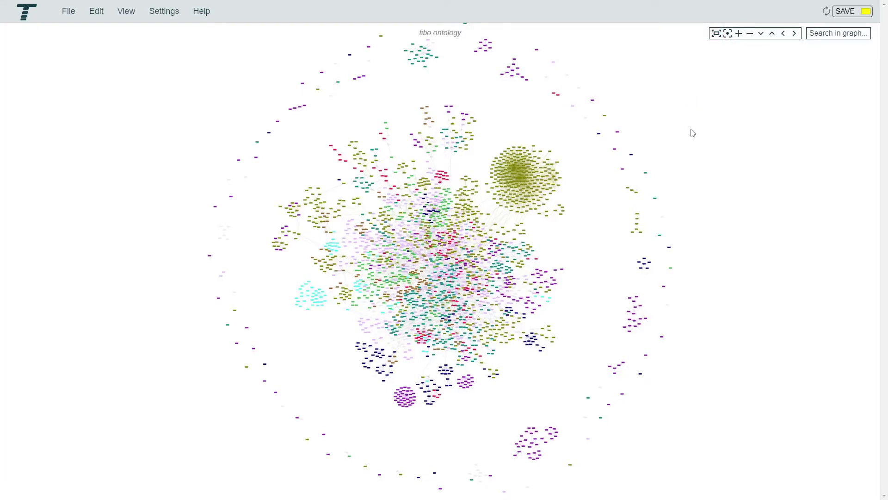
pyautogui.click(124, 15)
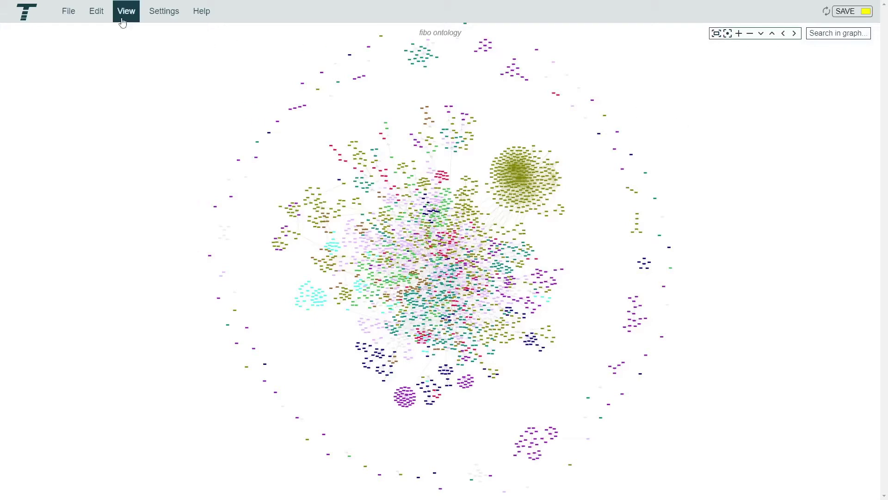
pyautogui.click(159, 180)
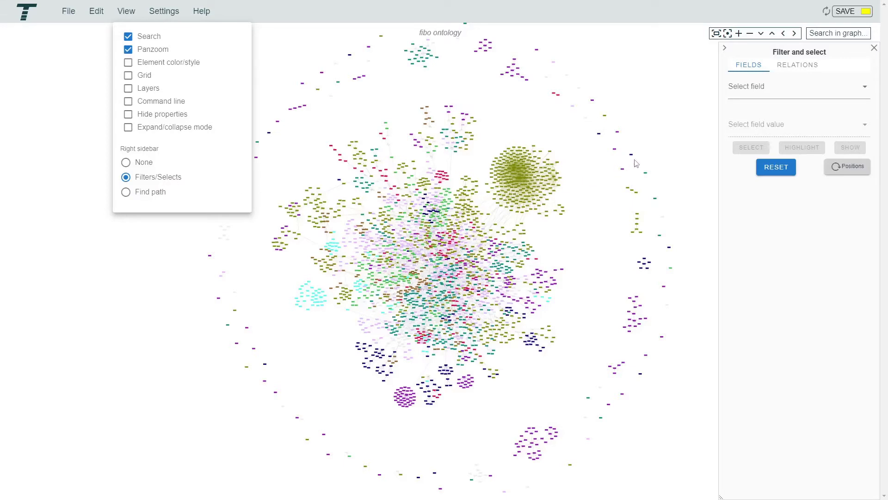
# Set the filter criteria to field Domain with value Business Entity
pyautogui.click(750, 86)
pyautogui.click(790, 97)
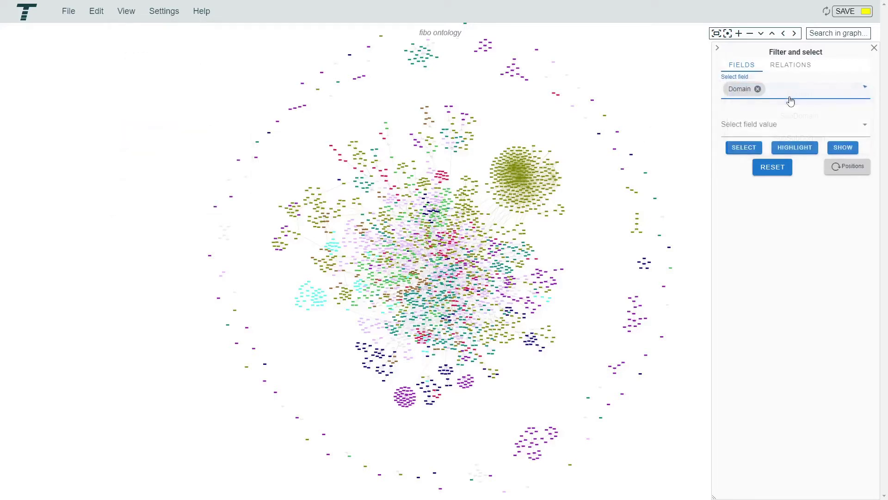
pyautogui.click(792, 124)
pyautogui.click(797, 145)
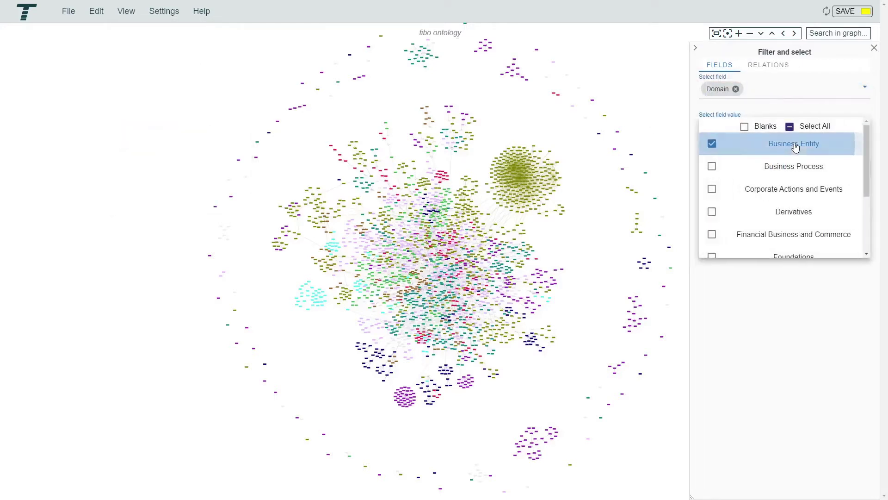
pyautogui.click(793, 298)
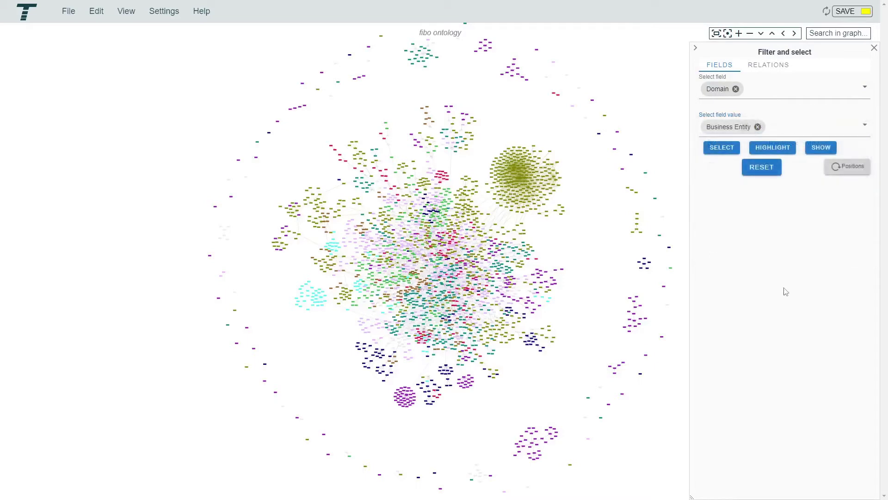
# Select, highlight and show only Business Entity terms, regroup them, then reset to the full graph
pyautogui.click(722, 148)
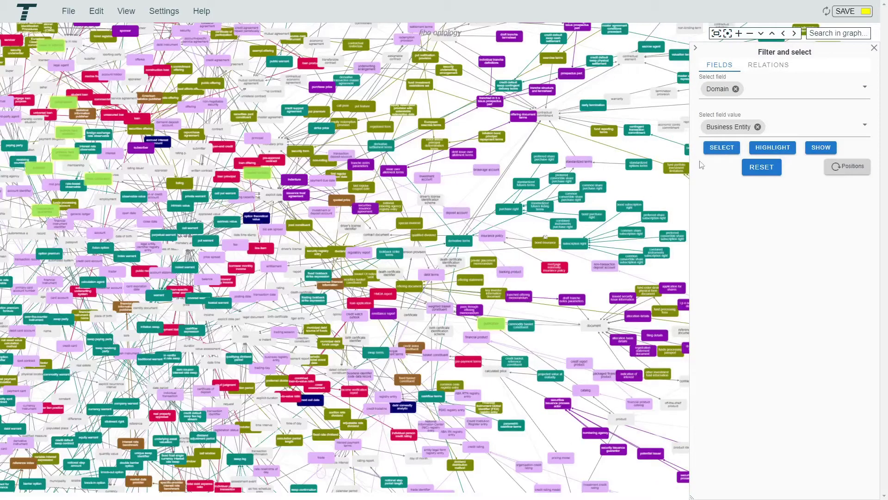
pyautogui.click(773, 149)
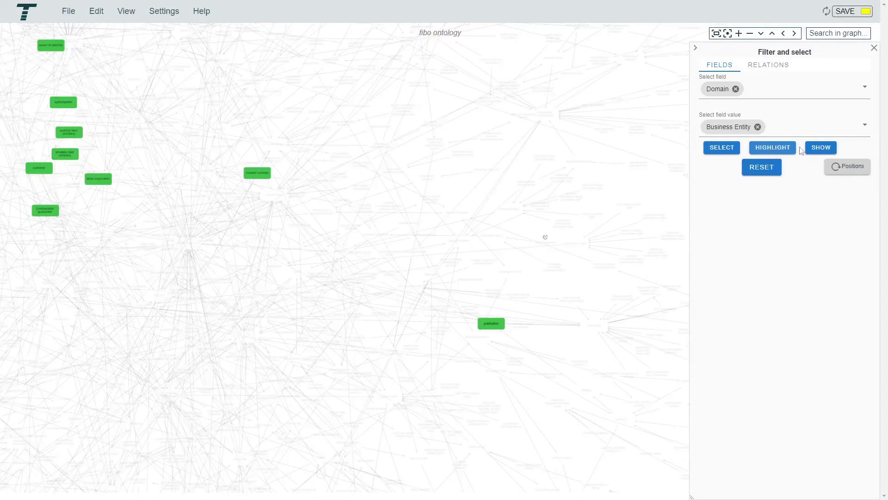
pyautogui.click(820, 148)
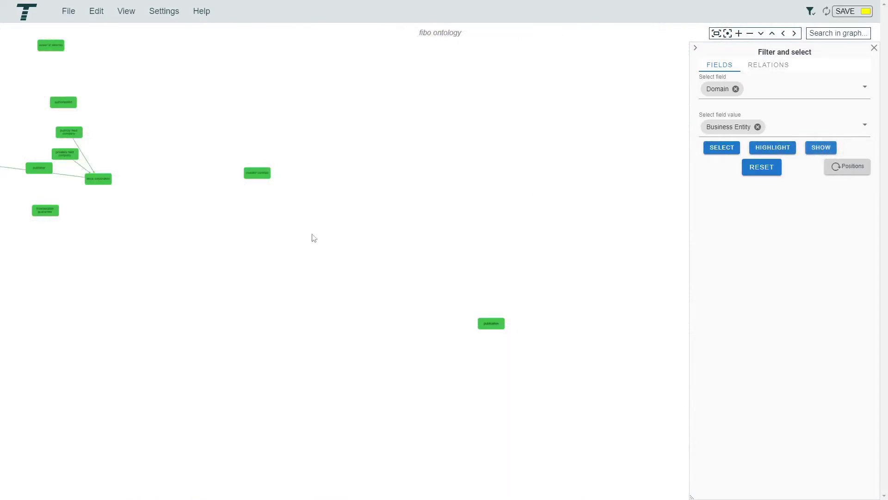
pyautogui.moveTo(311, 238); pyautogui.dragTo(667, 326)
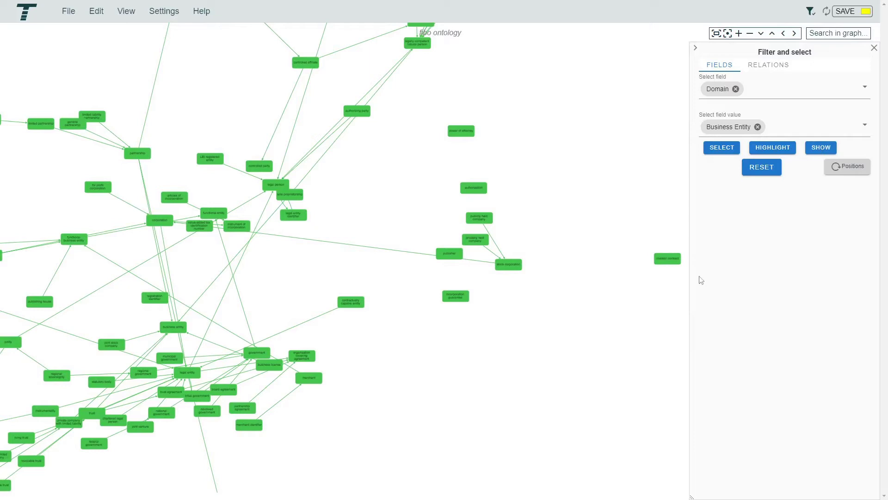
pyautogui.click(849, 171)
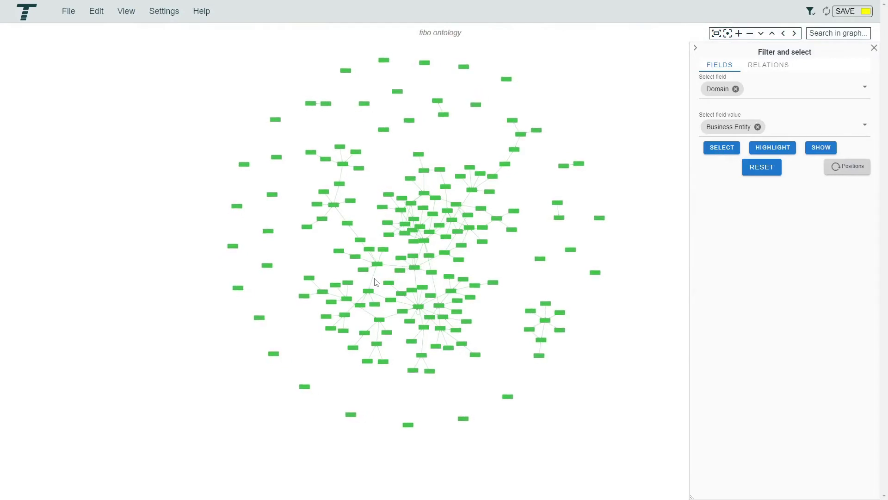
pyautogui.click(764, 169)
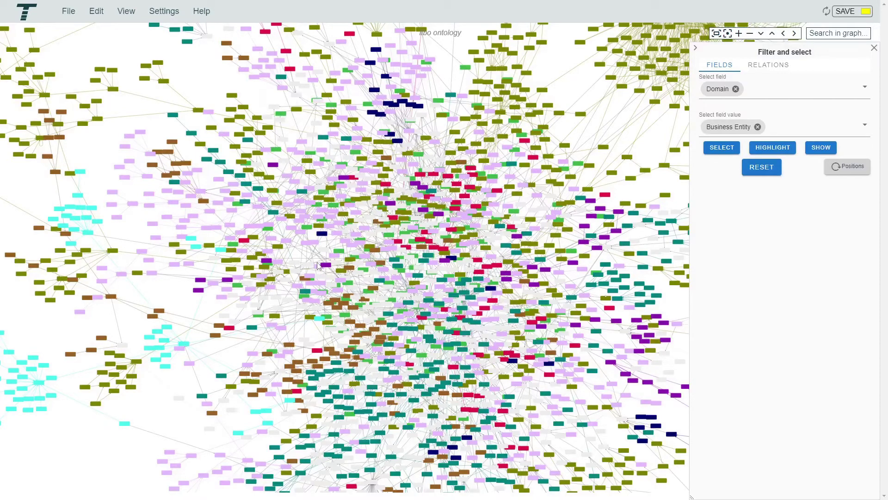
# Reload the browser page and reopen an empty Filters/Selects sidebar
pyautogui.rightClick(318, 17)
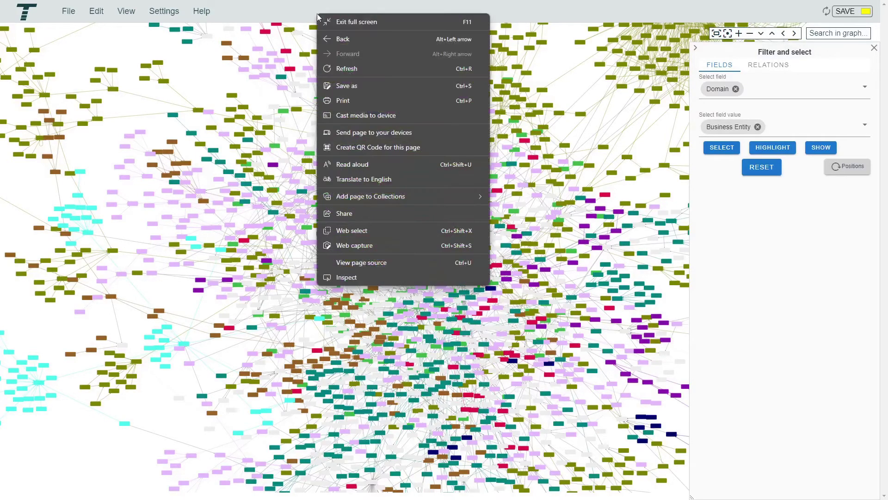
pyautogui.click(354, 70)
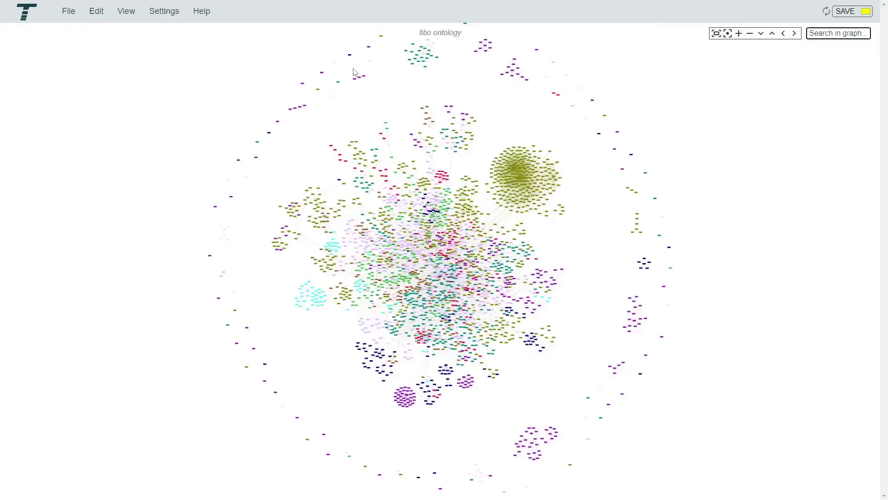
pyautogui.click(126, 11)
pyautogui.click(125, 176)
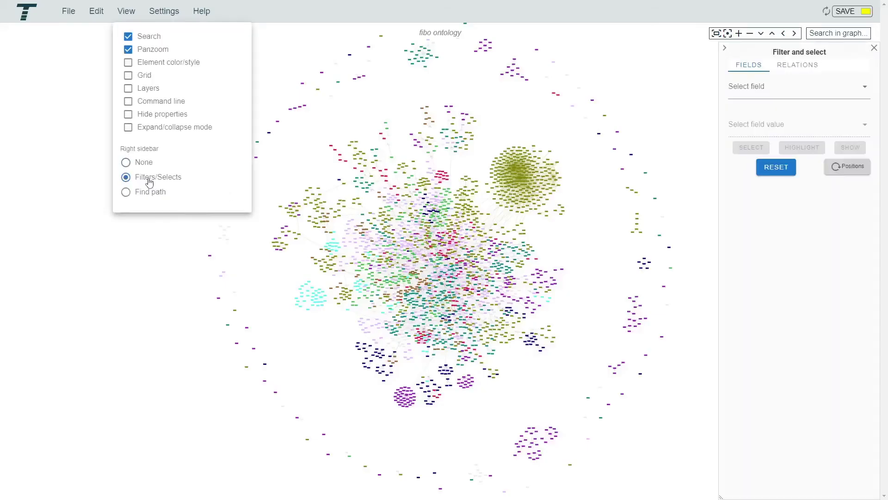
# Filter the graph by relations so only 'applies to' stays selected and shown
pyautogui.click(804, 70)
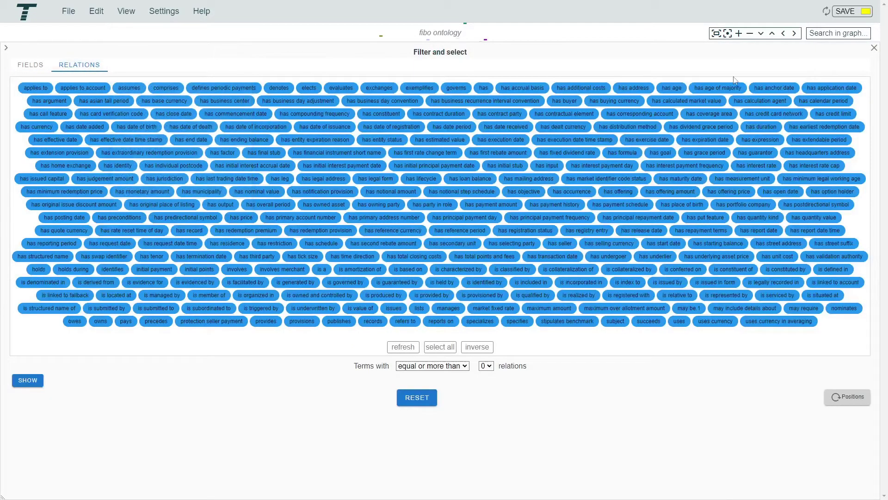
pyautogui.moveTo(2, 404); pyautogui.dragTo(665, 404)
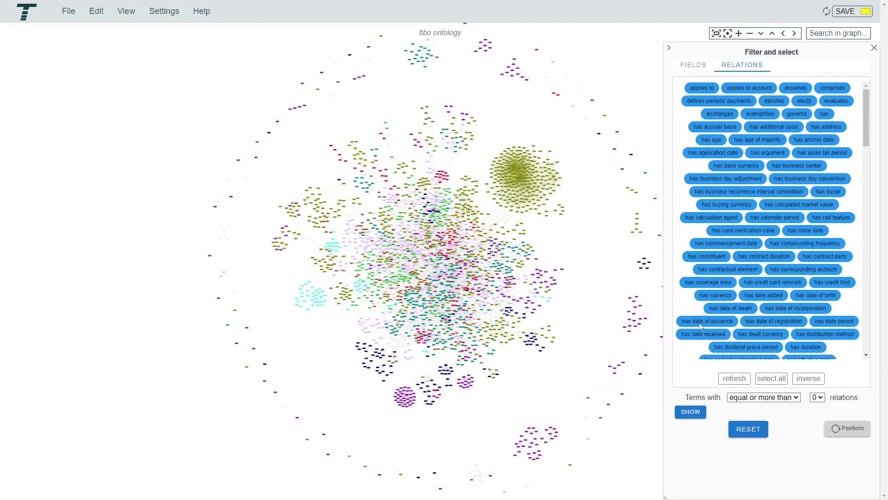
pyautogui.click(704, 89)
pyautogui.click(805, 379)
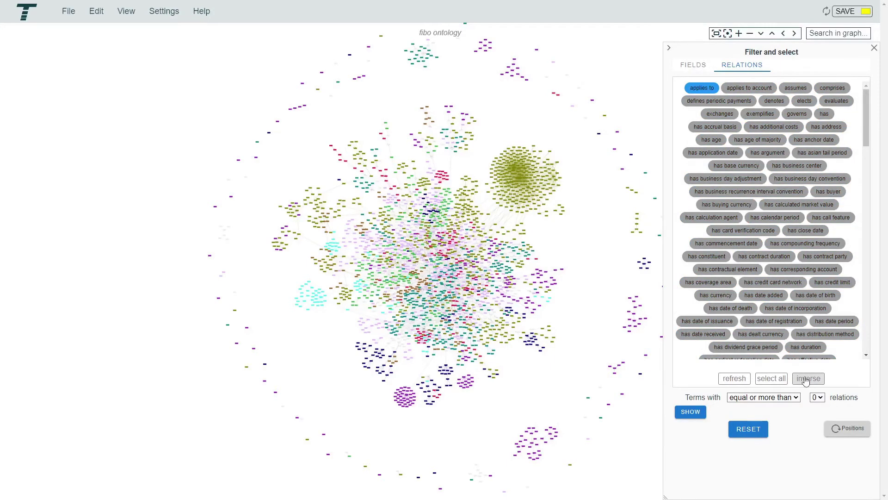
pyautogui.click(690, 415)
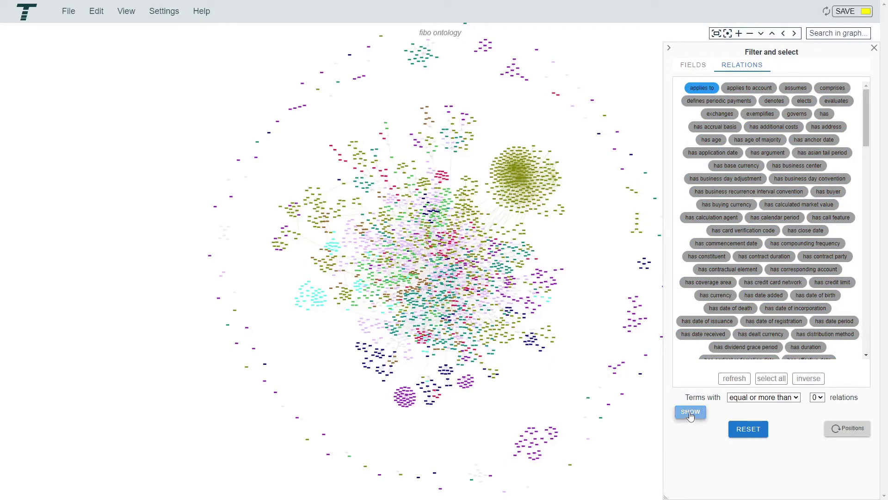
pyautogui.scroll(5, 425, 254)
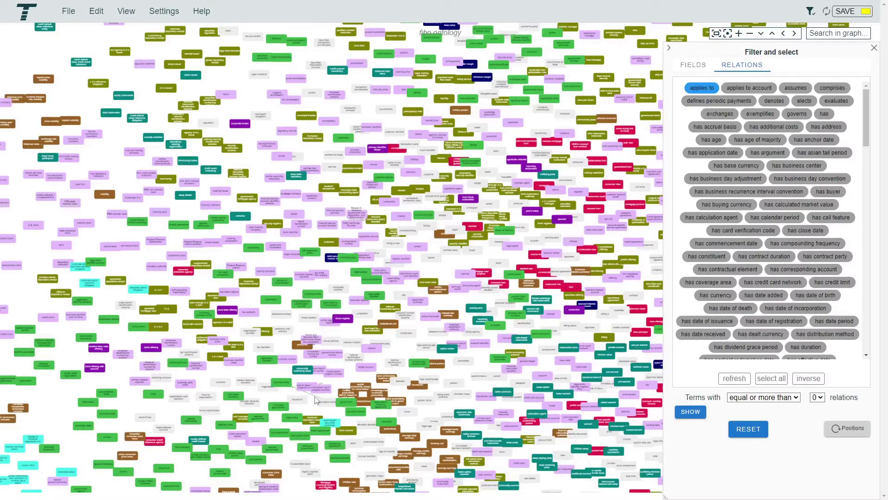
# Show only terms with 'equal or more than' 1 'applies to' relation
pyautogui.click(761, 396)
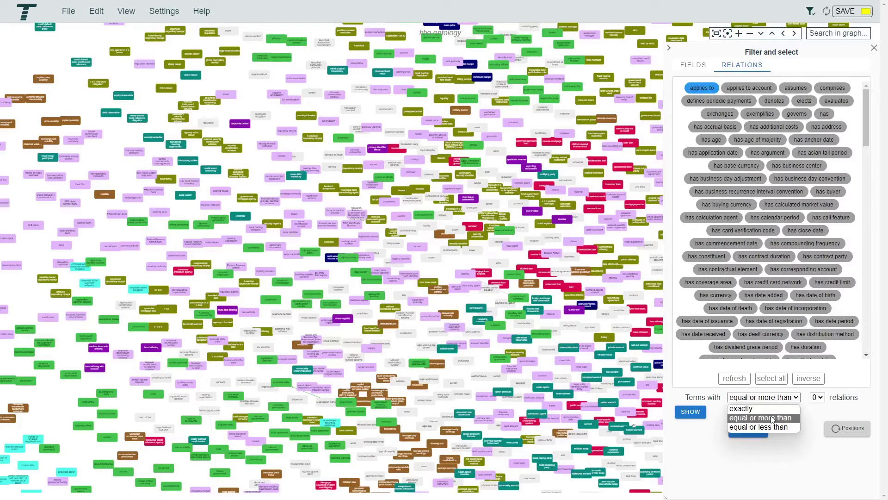
pyautogui.click(771, 418)
pyautogui.click(818, 397)
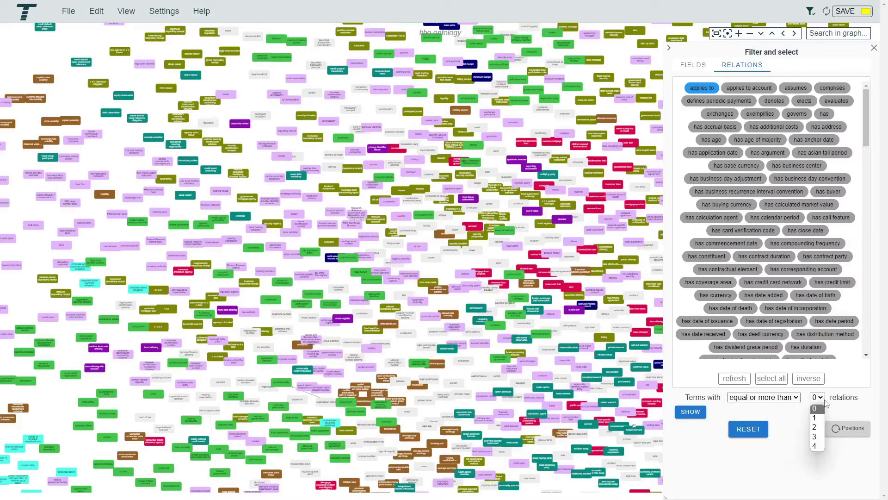
pyautogui.click(818, 419)
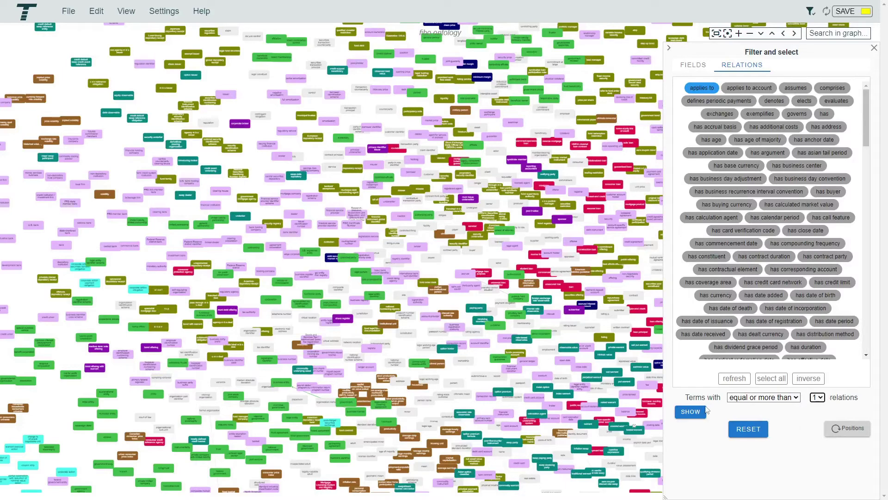
pyautogui.click(694, 414)
pyautogui.click(689, 412)
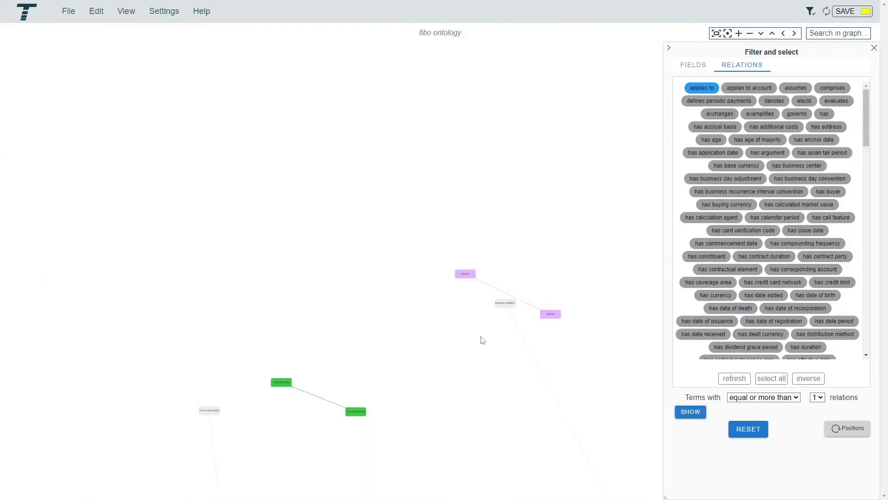
# Regroup the remaining terms into one compact cluster centred in view
pyautogui.moveTo(458, 336); pyautogui.dragTo(318, 167)
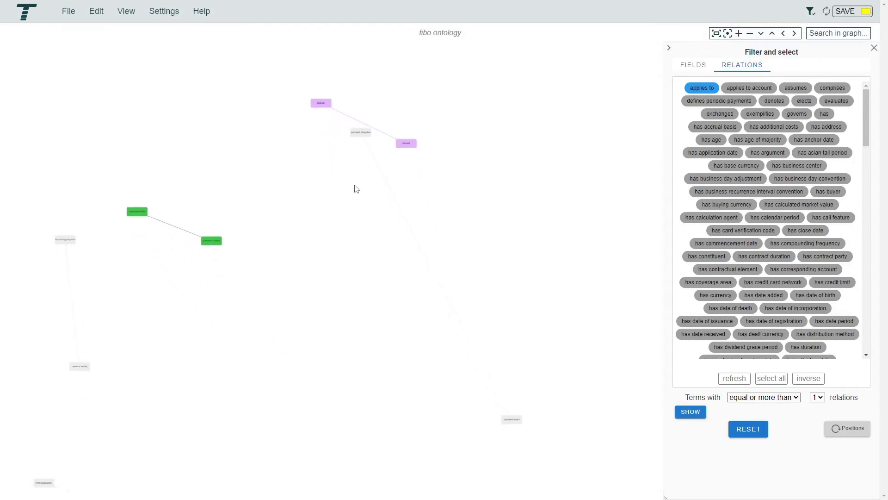
pyautogui.click(855, 434)
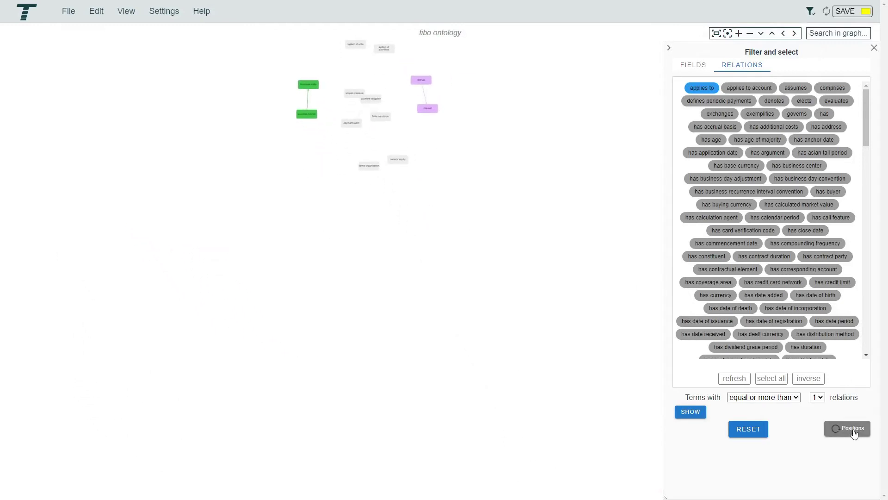
pyautogui.moveTo(433, 239); pyautogui.dragTo(412, 340)
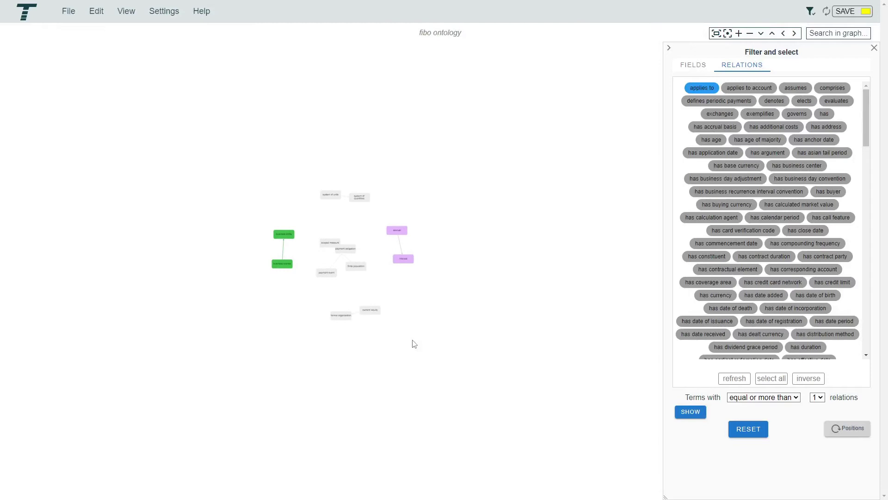
# Clear the filtering to restore the full graph and open the Find path sidebar
pyautogui.click(126, 11)
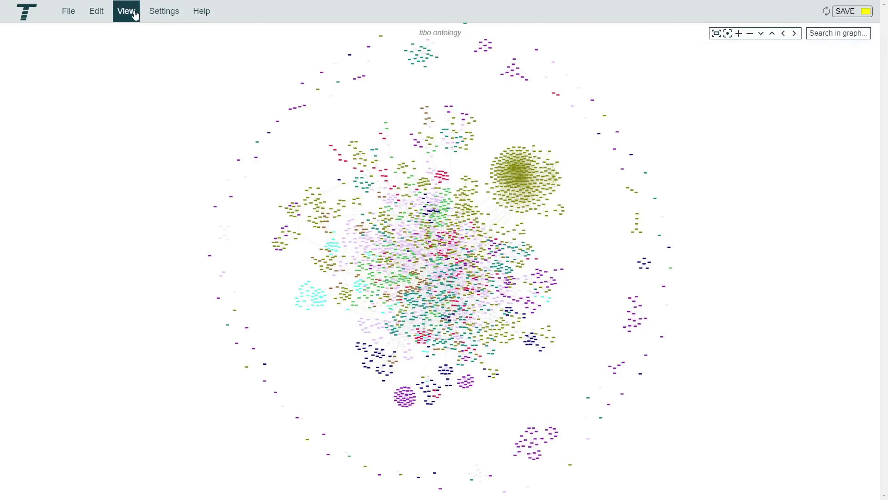
pyautogui.click(134, 15)
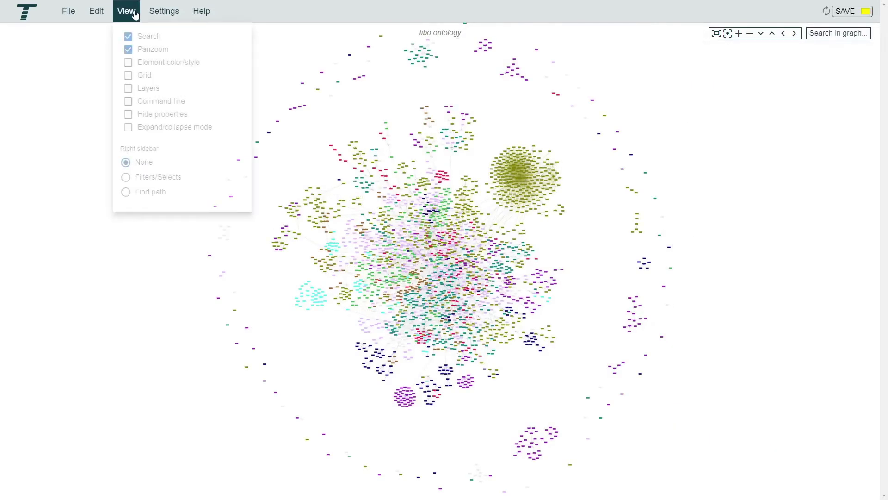
pyautogui.click(146, 195)
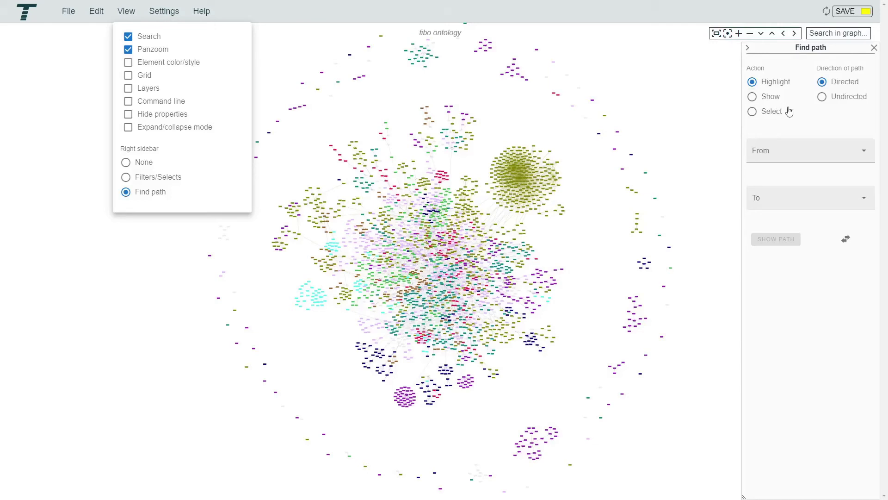
# Set the path finder to route from 'bank' to 'legal entity'
pyautogui.click(815, 155)
pyautogui.write('bank')
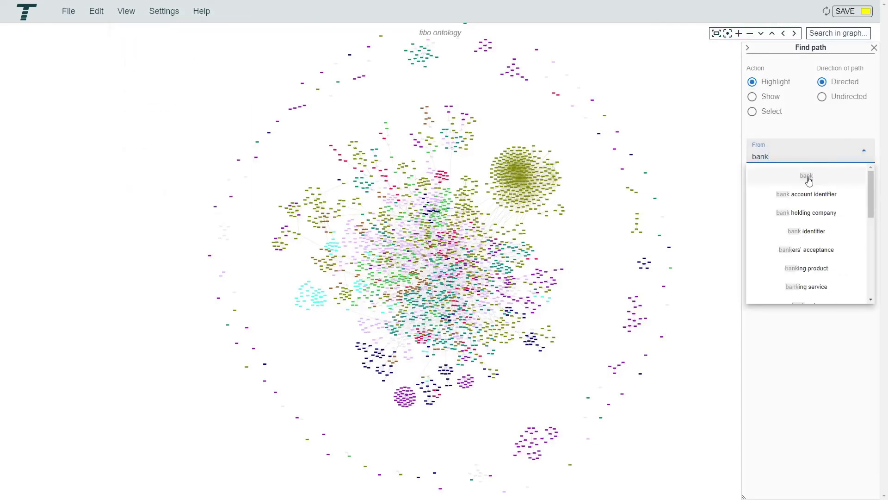
pyautogui.click(807, 176)
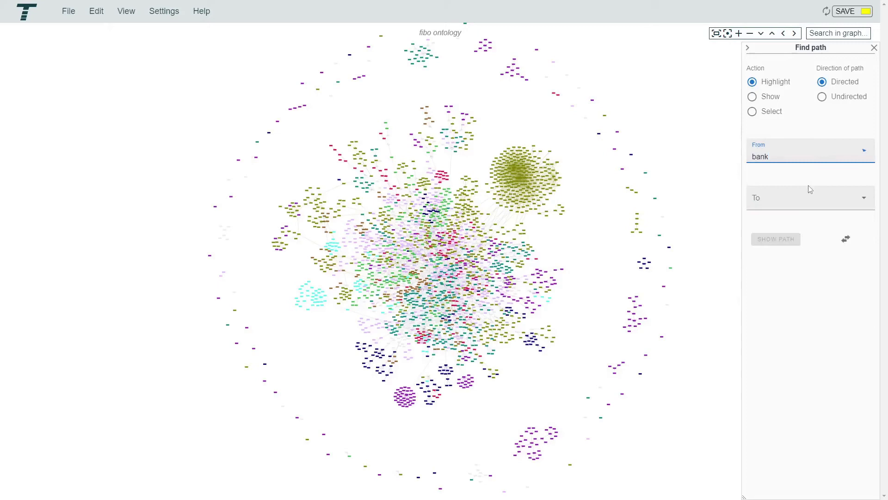
pyautogui.click(806, 194)
pyautogui.write('leg')
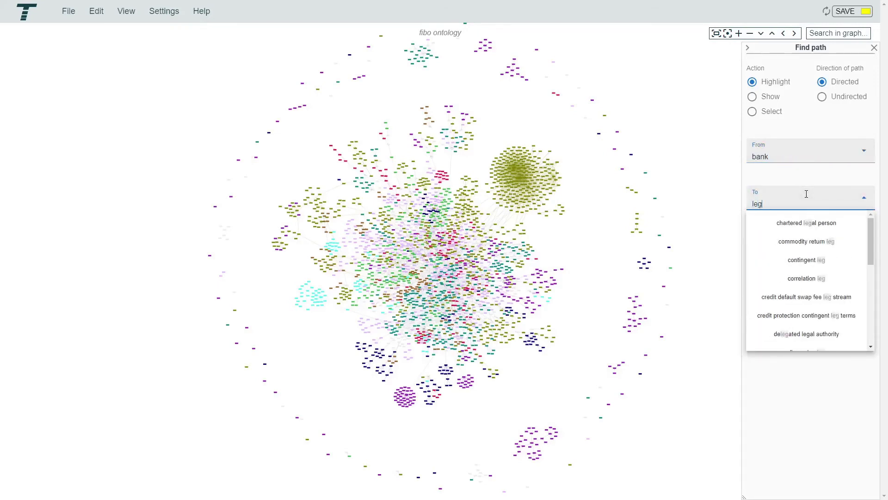
pyautogui.write('al ent')
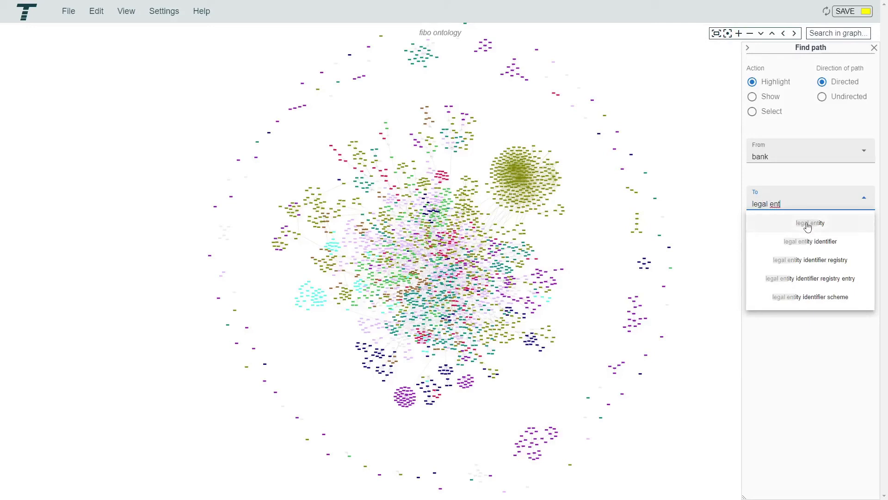
pyautogui.click(809, 224)
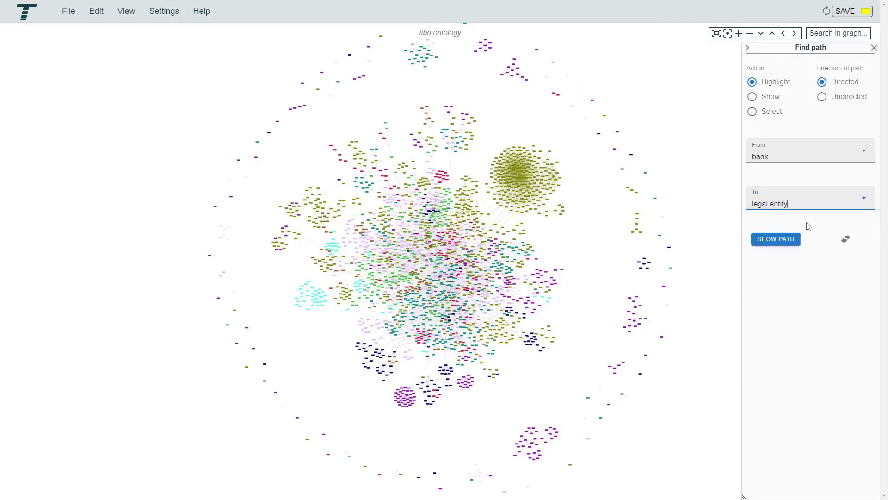
# Run the bank-to-legal-entity path search with the highlight, Show, then Select actions, leaving the five path terms selected
pyautogui.click(775, 245)
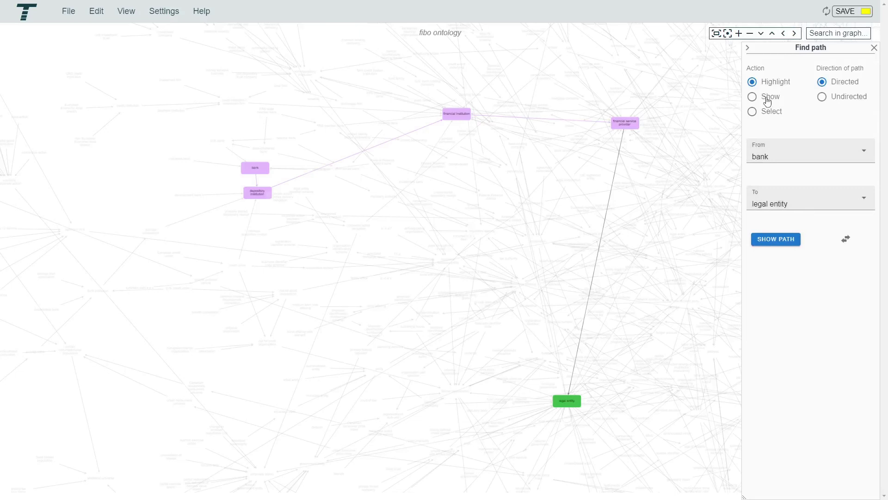
pyautogui.click(767, 98)
pyautogui.click(779, 240)
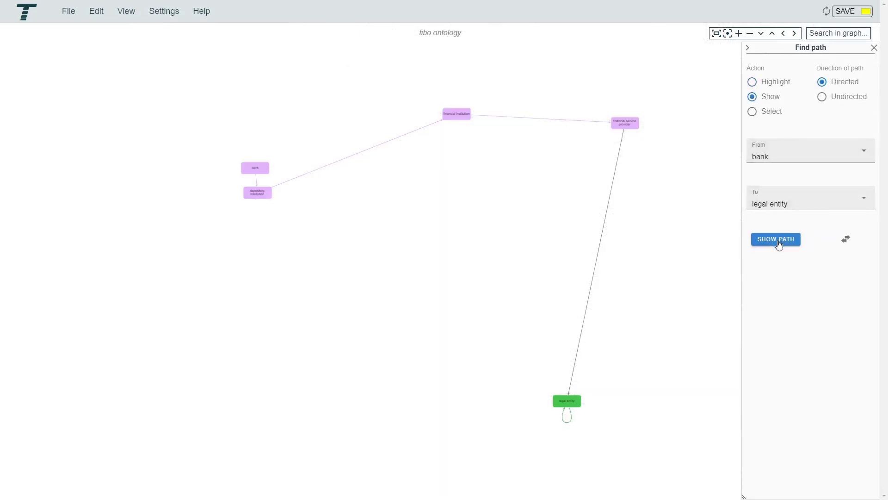
pyautogui.click(769, 113)
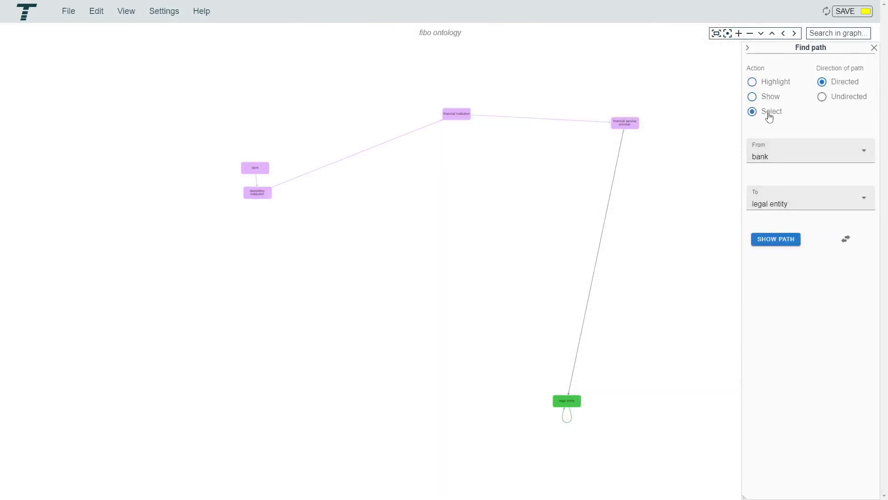
pyautogui.click(777, 240)
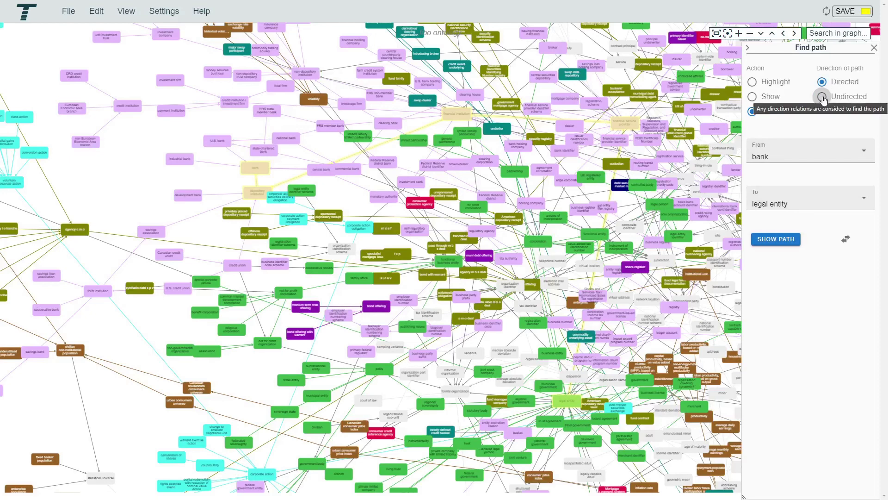
# Swap the endpoints and search for a path from 'legal entity' to 'bank'
pyautogui.click(845, 242)
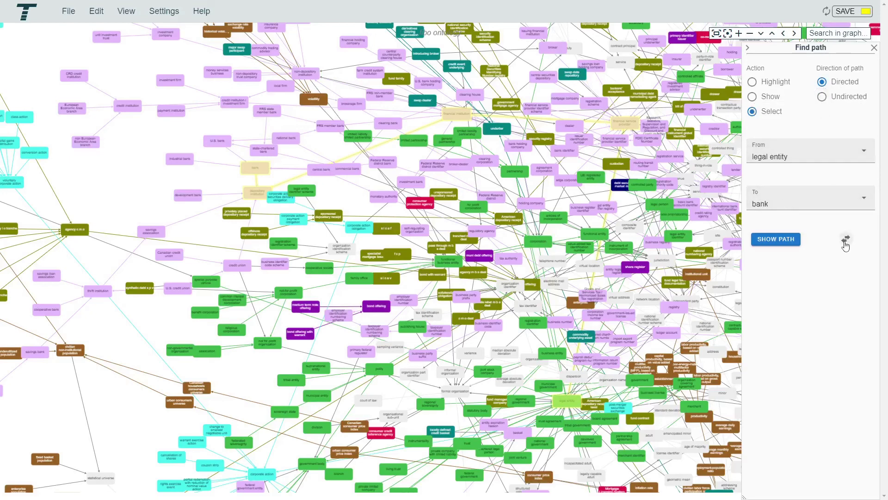
pyautogui.click(781, 243)
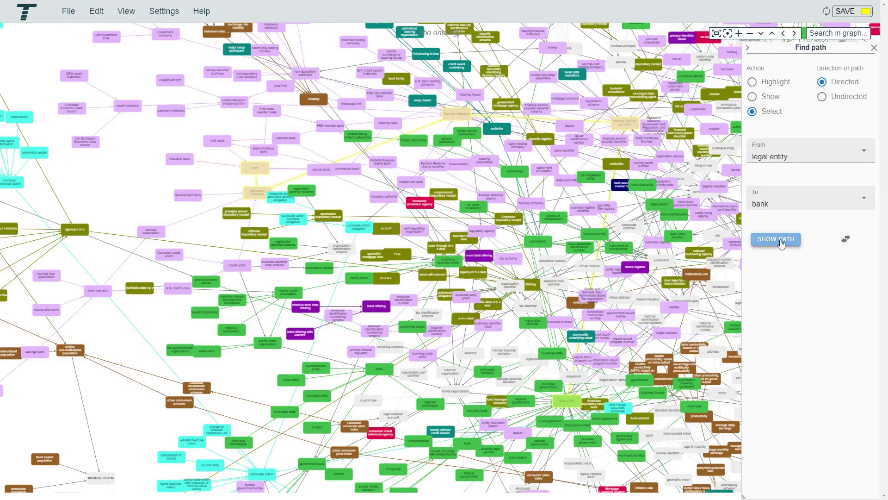